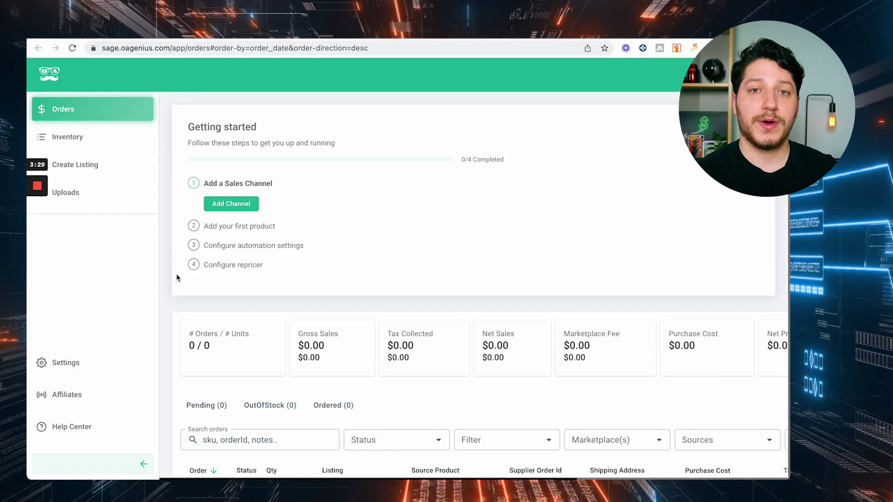
- Open Settings and scroll through the Sources tab's supplier settings, such as Amazon and Home Depot
click(65, 362)
scroll(311, 339, down, 1)
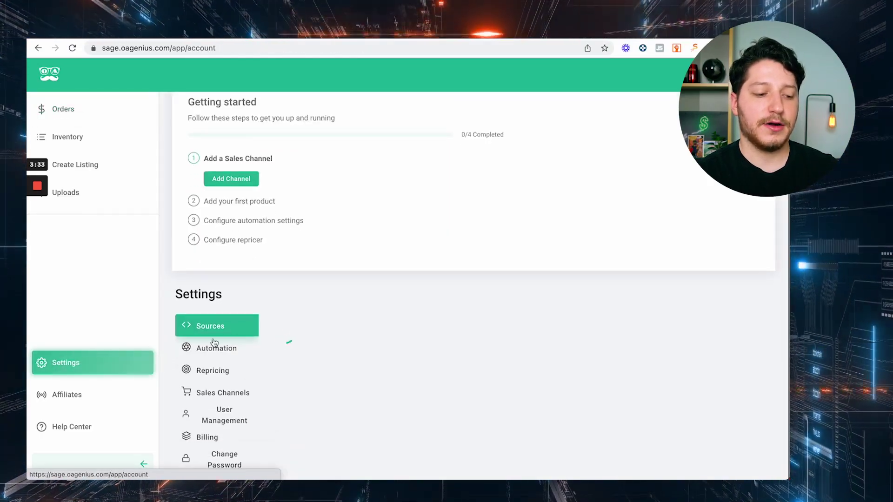
scroll(332, 323, down, 10)
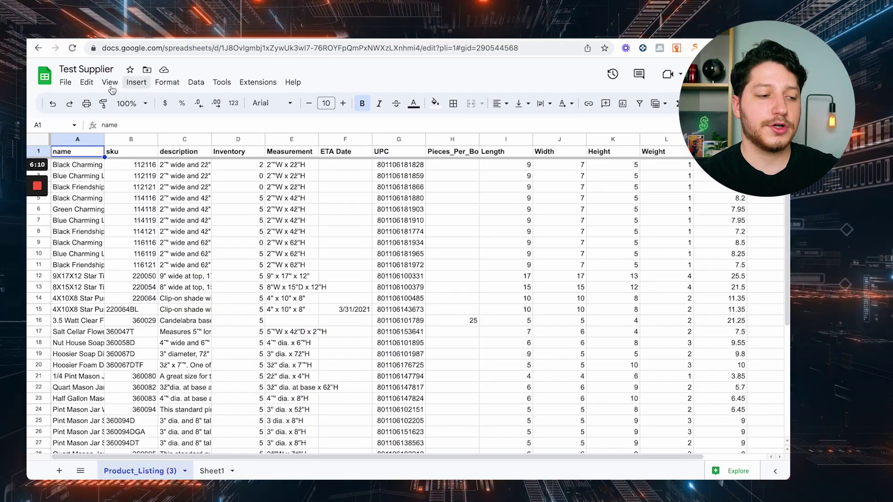
- Switch to the Test Supplier spreadsheet's Product_Listing (3) sheet in Google Sheets
click(66, 83)
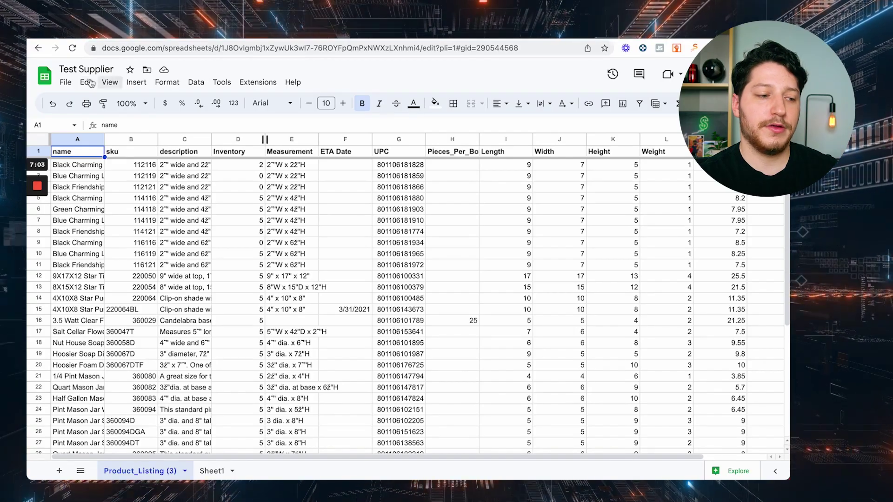
- Publish only the Product_Listing (3) sheet to the web as comma-separated values (.csv)
click(66, 83)
mouse_move(119, 180)
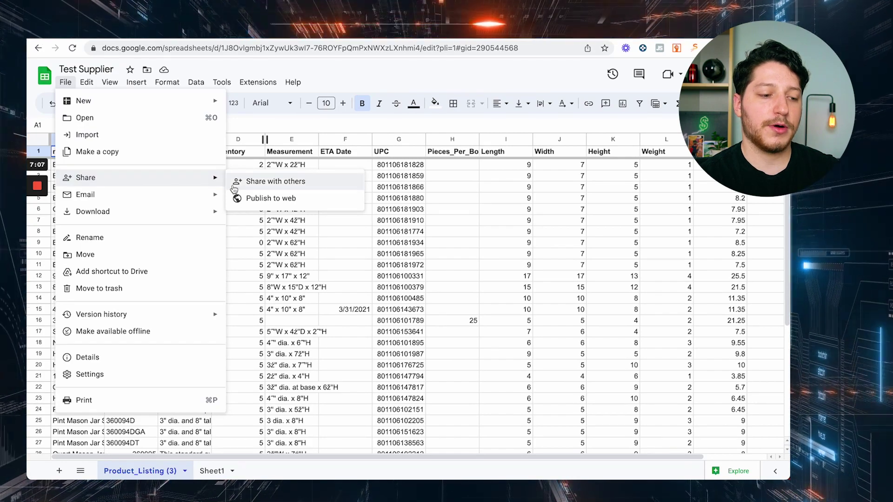
click(276, 199)
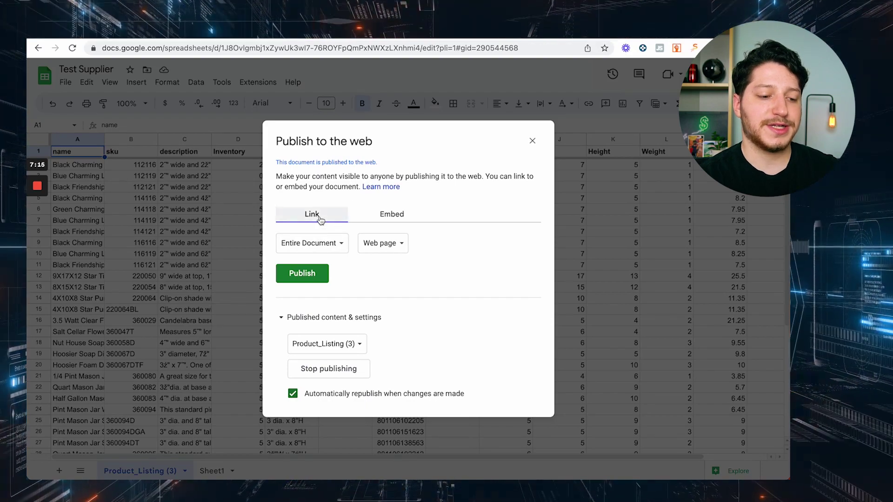
click(339, 247)
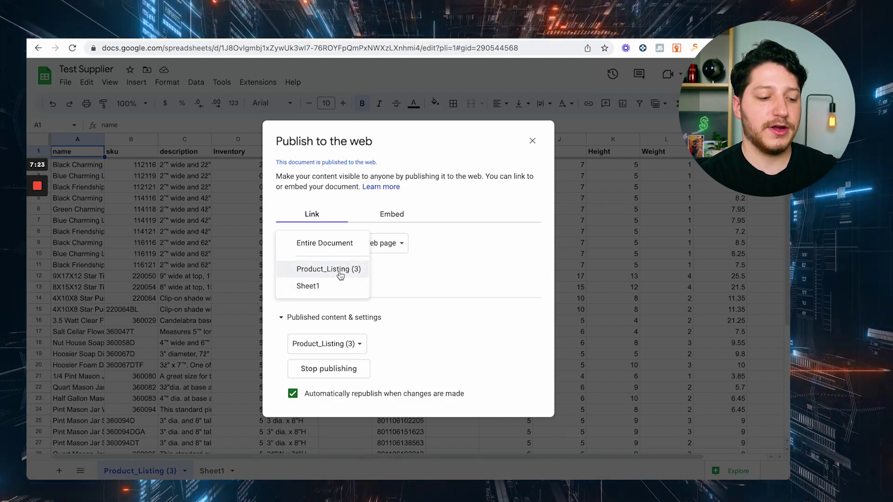
click(333, 269)
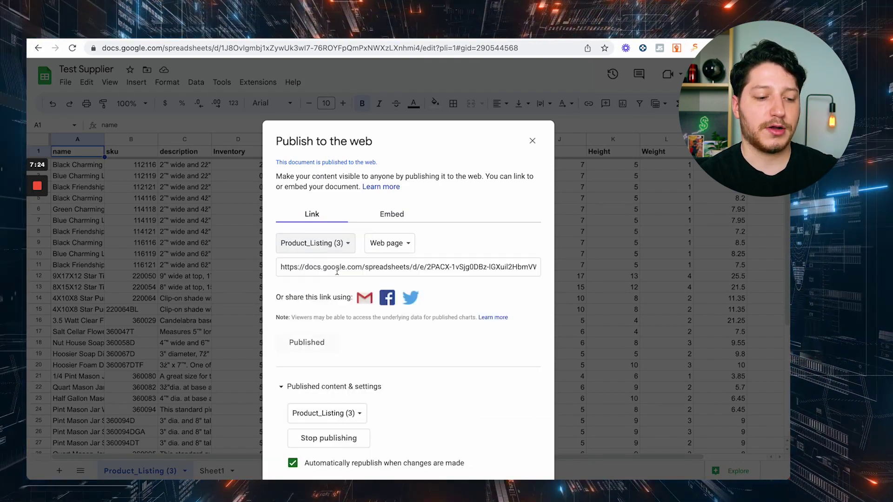
click(402, 244)
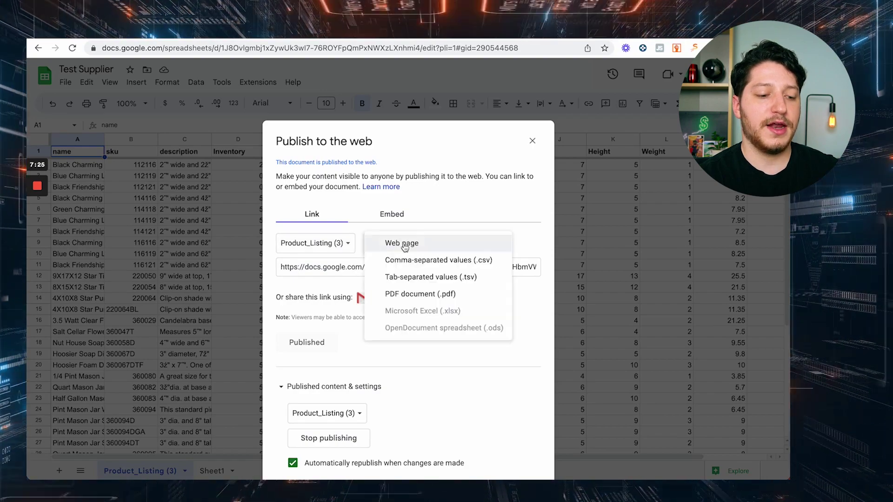
click(421, 261)
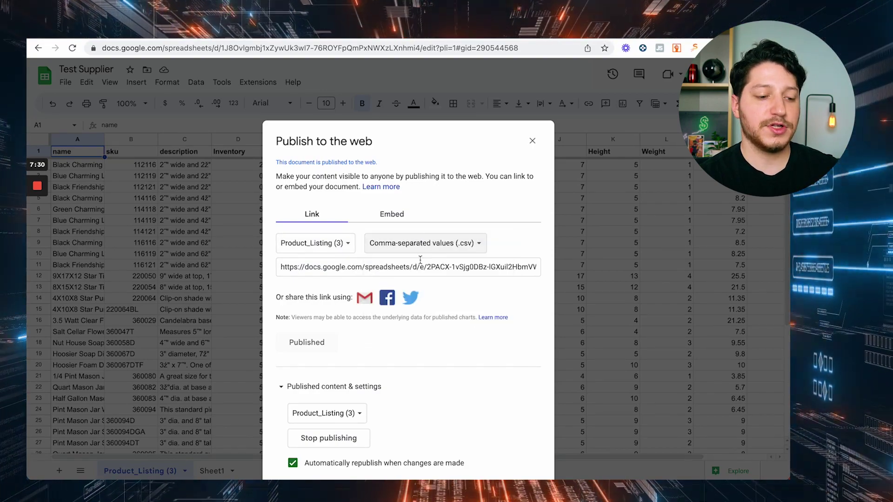
- Copy the published CSV link and go back to the OA Genius Sage integrations page
click(353, 268)
key(super+c)
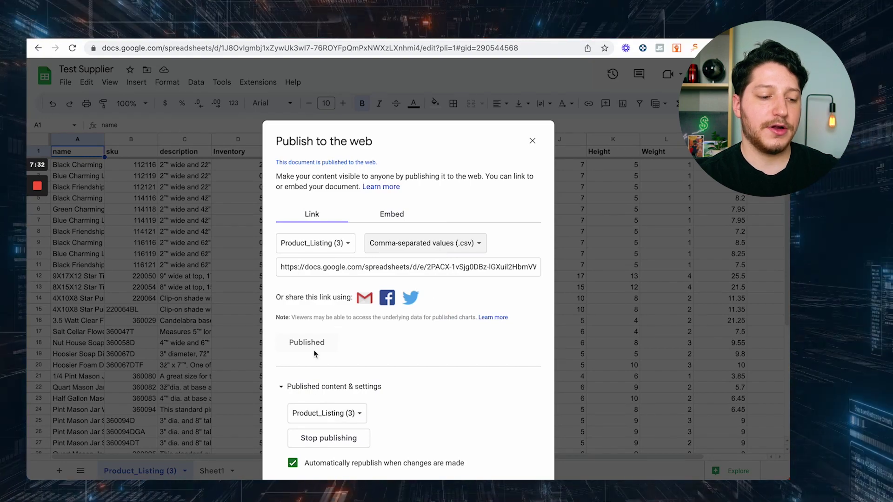
click(334, 264)
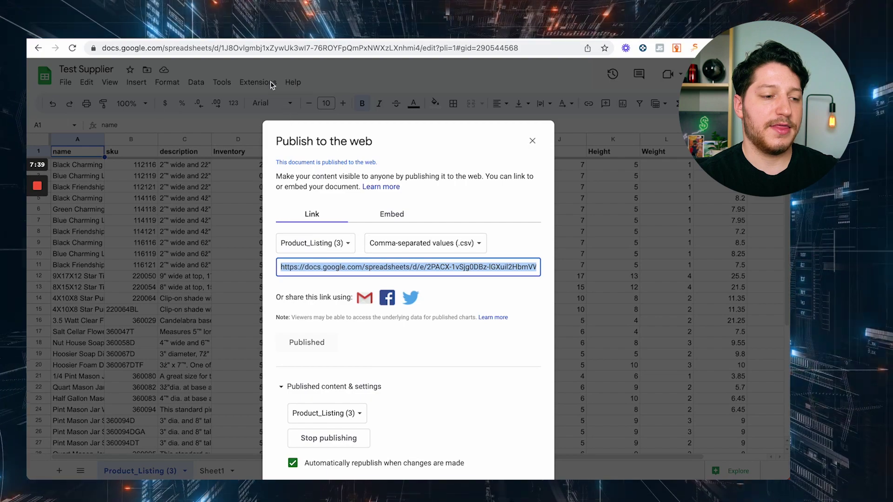
key(ctrl+Tab)
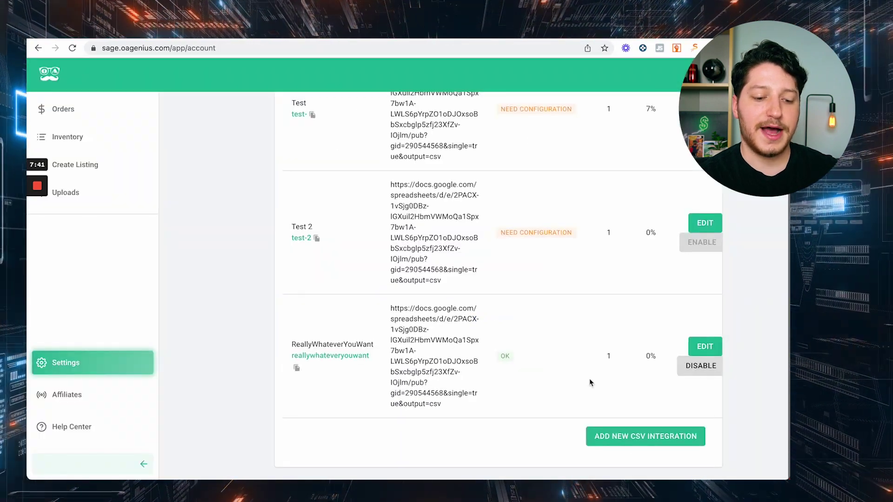
- Add a CSV integration named Test Supplier 5 with the pasted CSV link as URL, and load the file
click(641, 445)
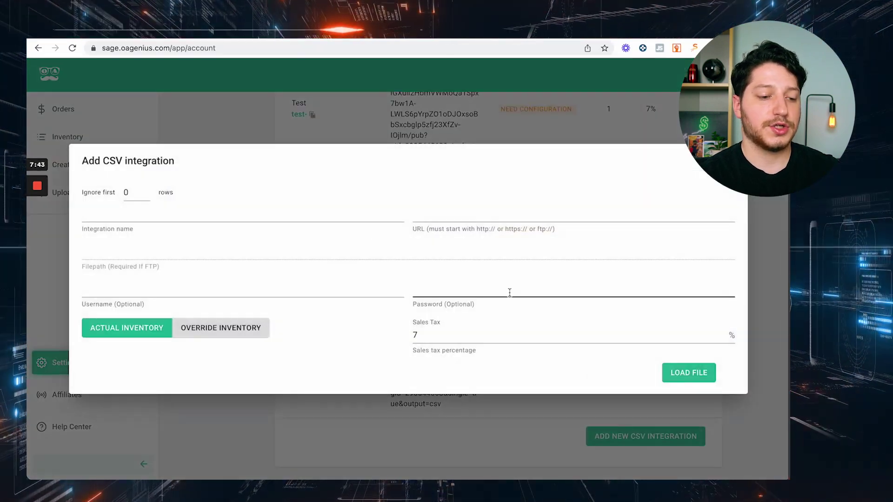
click(323, 214)
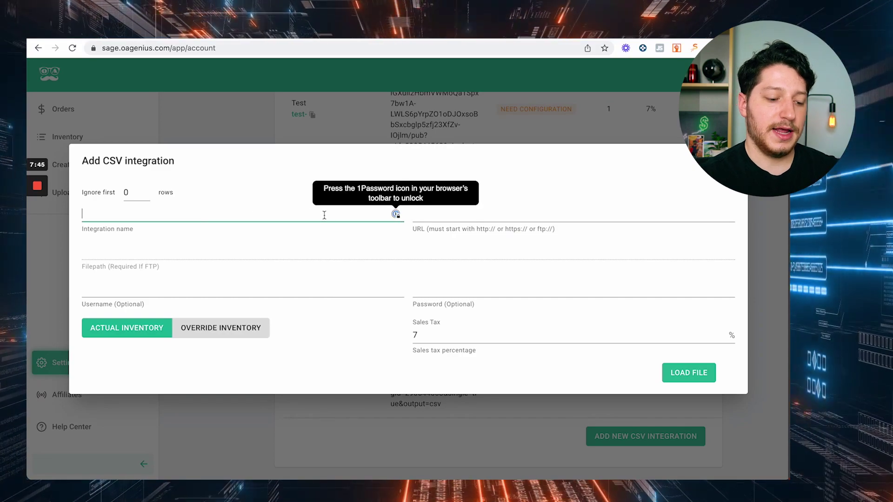
text(Test Suppl)
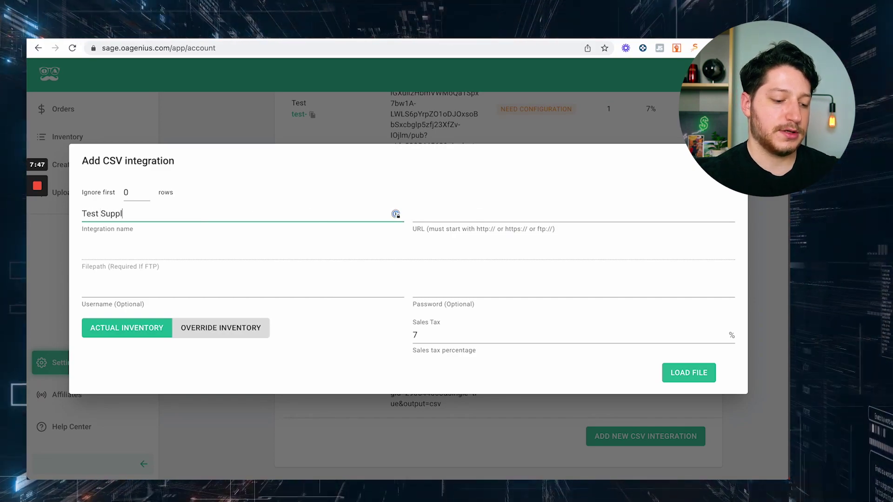
click(486, 210)
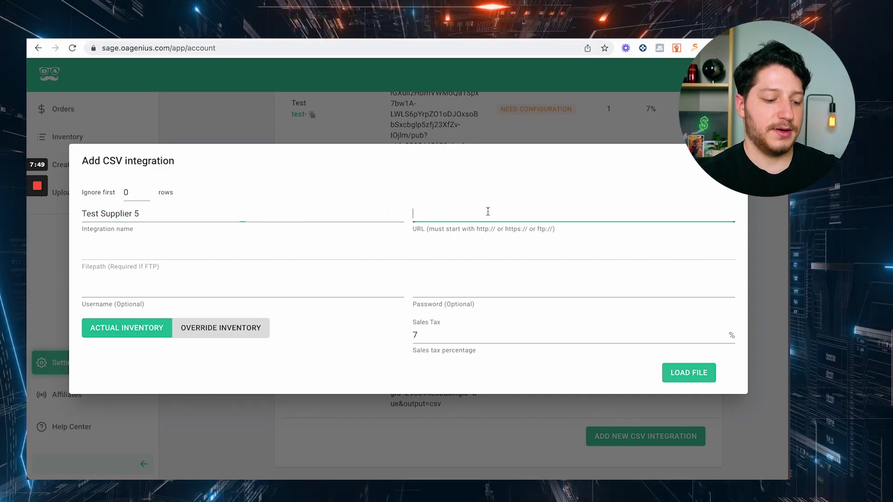
key(ctrl+v)
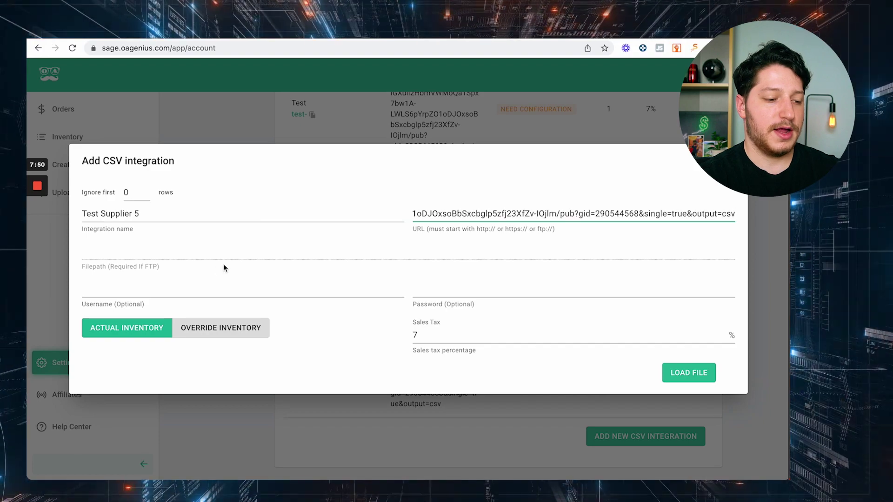
click(680, 372)
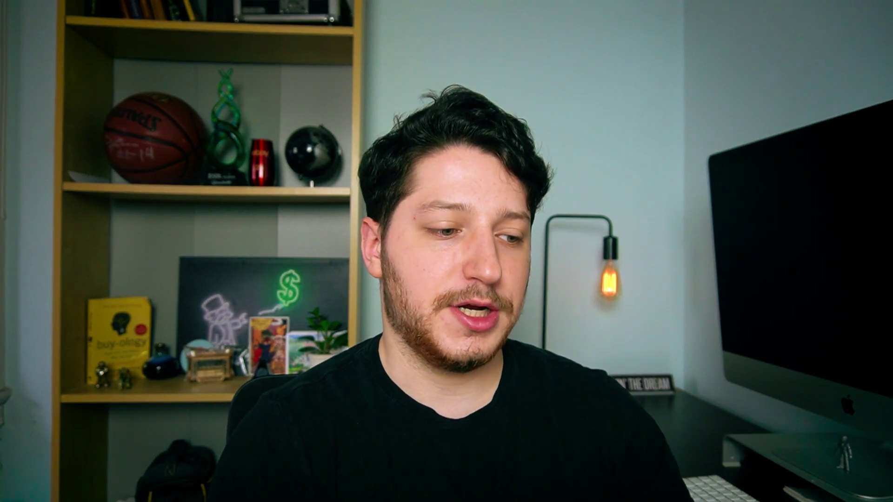
- Map the sku column to ItemId, price to Cost and Inventory to Availability
click(191, 135)
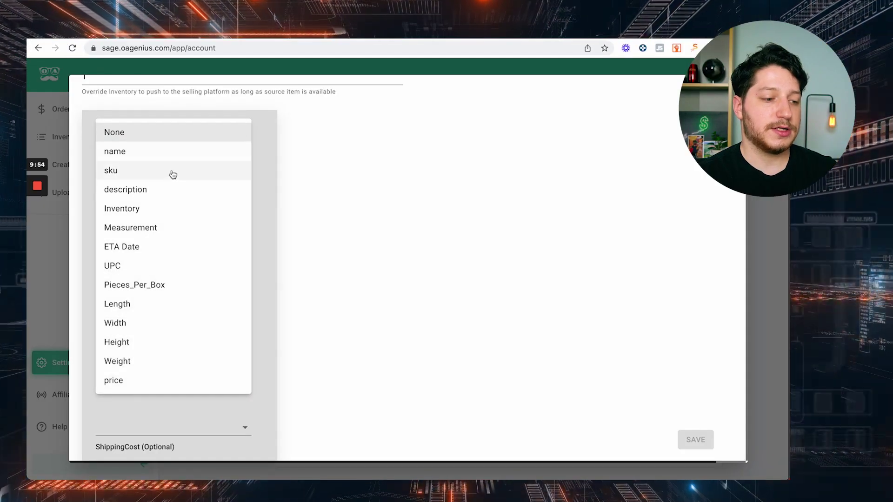
click(172, 173)
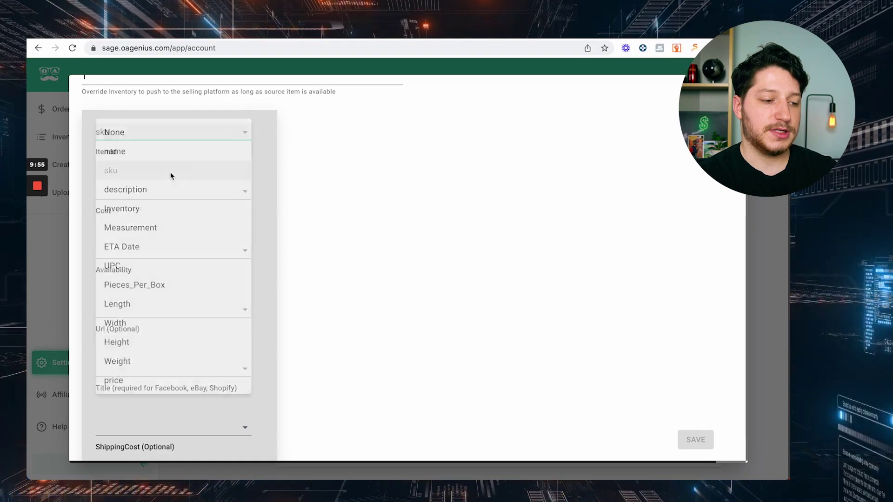
click(239, 192)
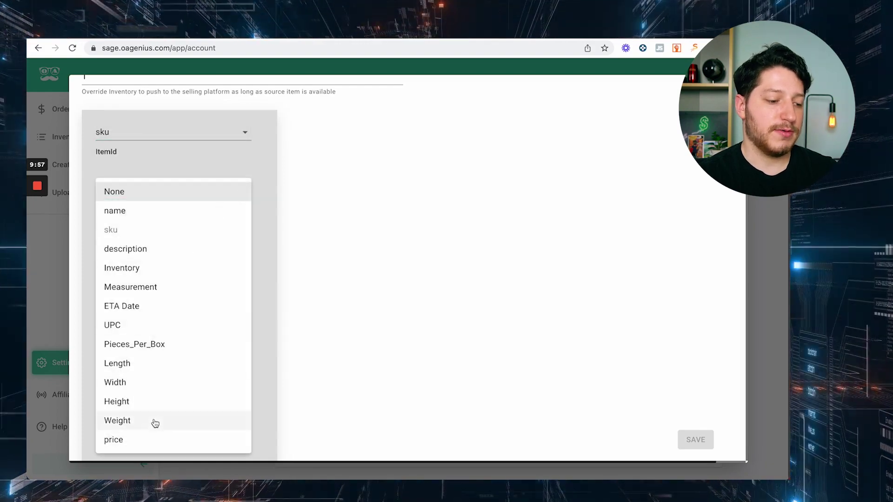
click(134, 441)
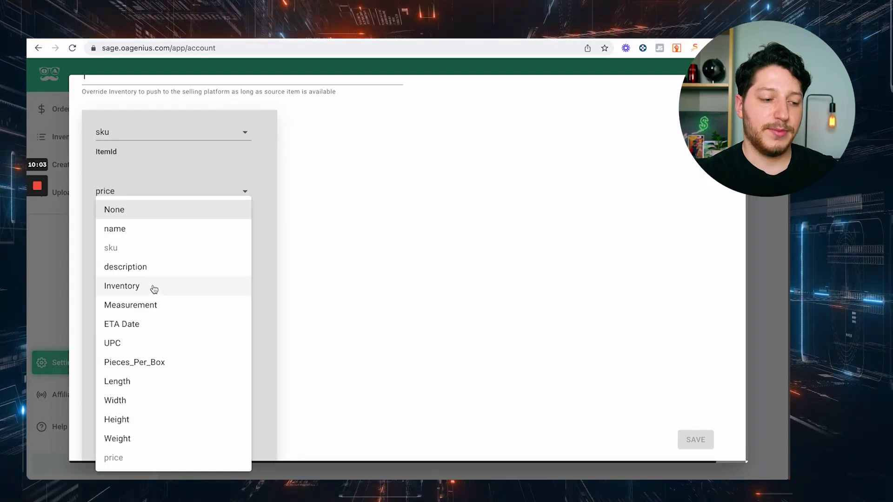
click(132, 287)
- Review the imported product preview table and save the integration
scroll(217, 291, down, 6)
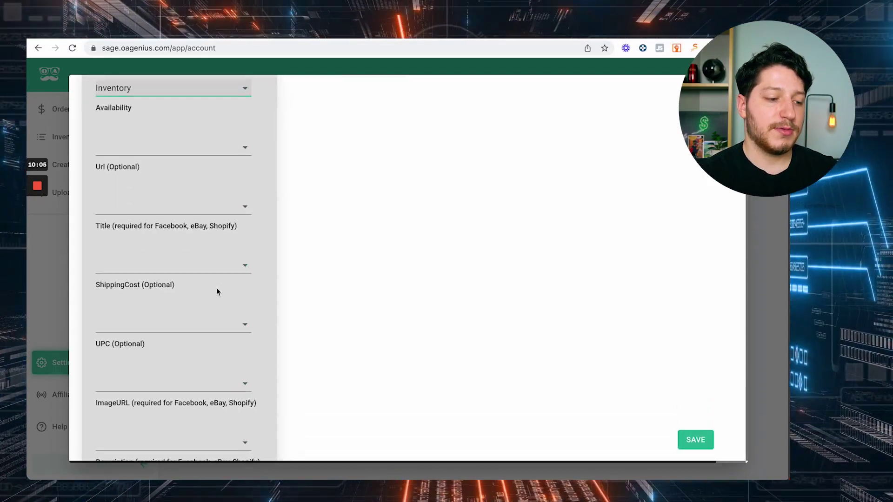
scroll(218, 291, up, 1)
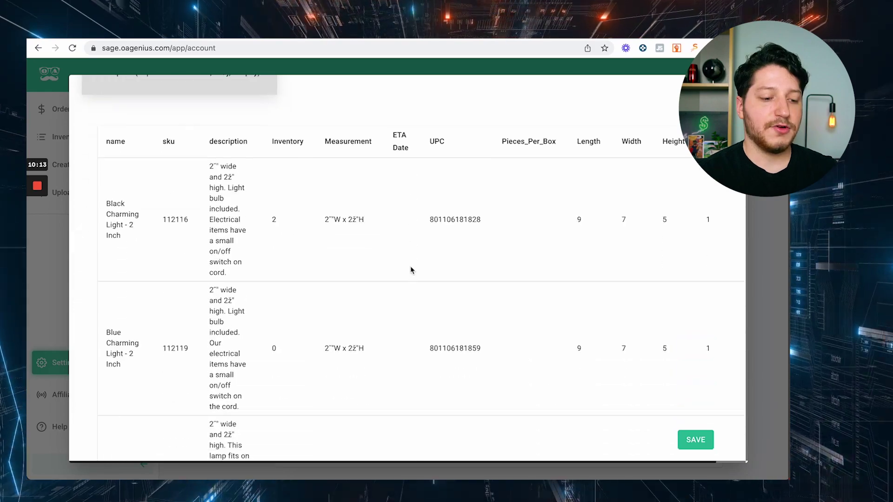
scroll(322, 255, right, 2)
scroll(515, 293, down, 7)
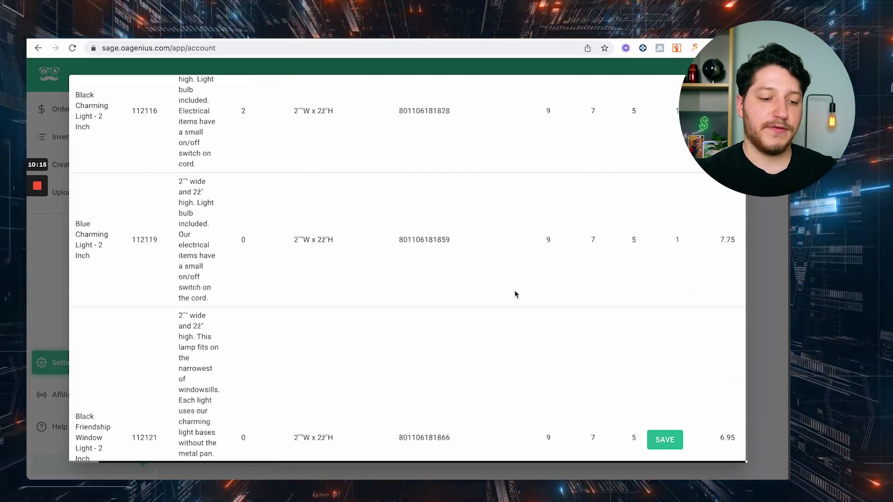
scroll(514, 293, up, 5)
click(661, 439)
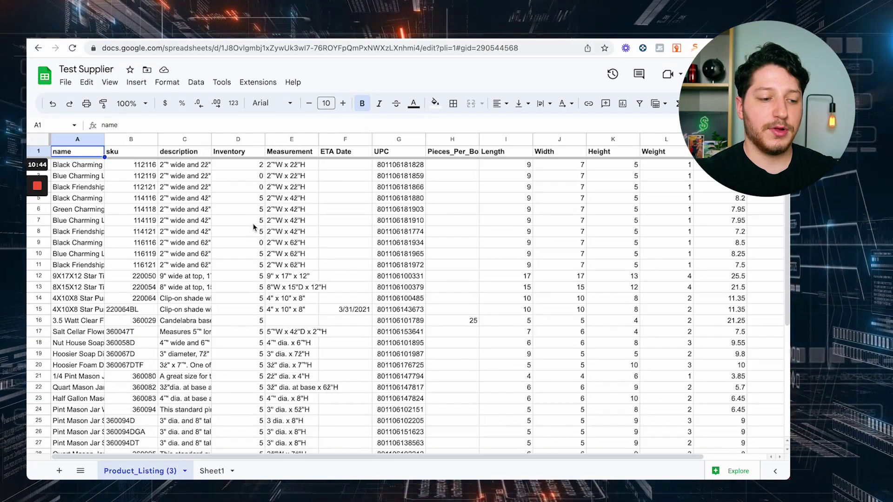
- Select cell D10 (Inventory 5) in the Test Supplier sheet and start editing it
click(254, 255)
double_click(253, 254)
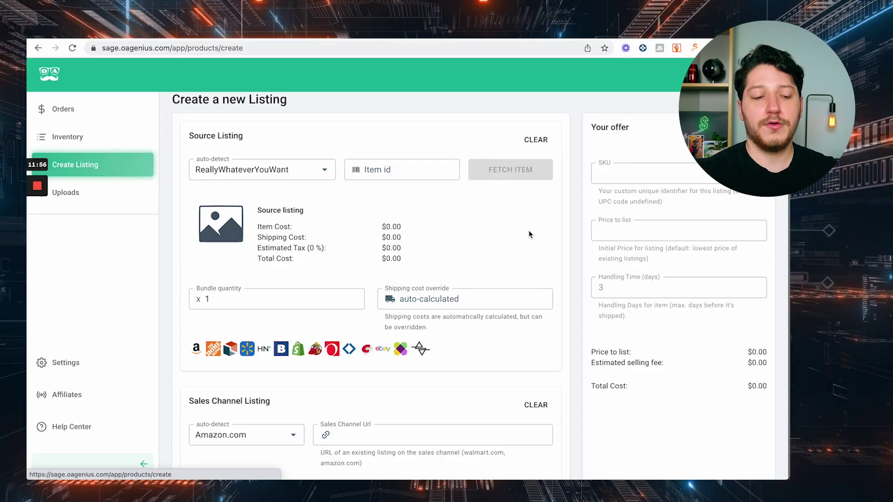
- Fetch item 112116 from Test Supplier 5 as the listing source, totaling $16.00
scroll(528, 230, down, 2)
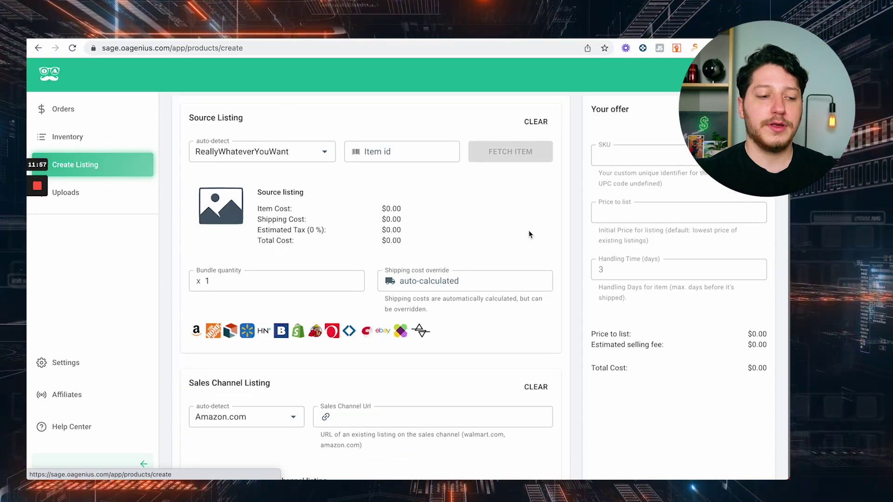
click(328, 156)
scroll(283, 273, down, 4)
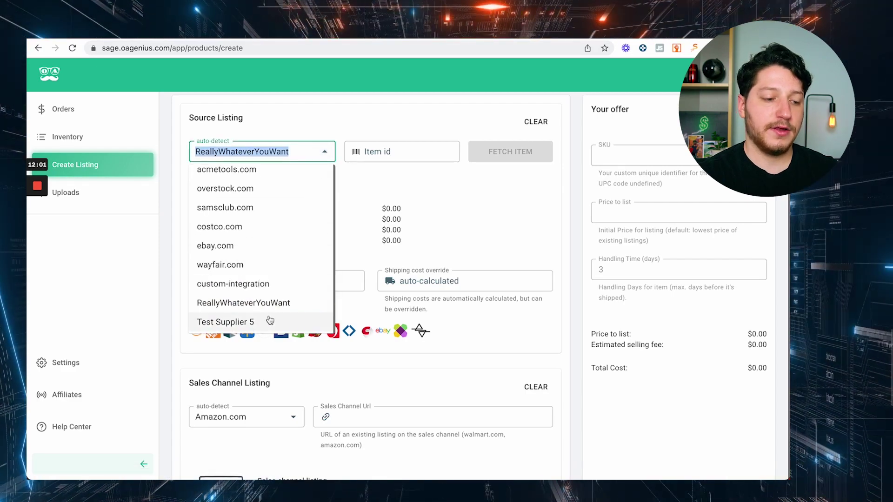
scroll(270, 320, down, 1)
click(239, 321)
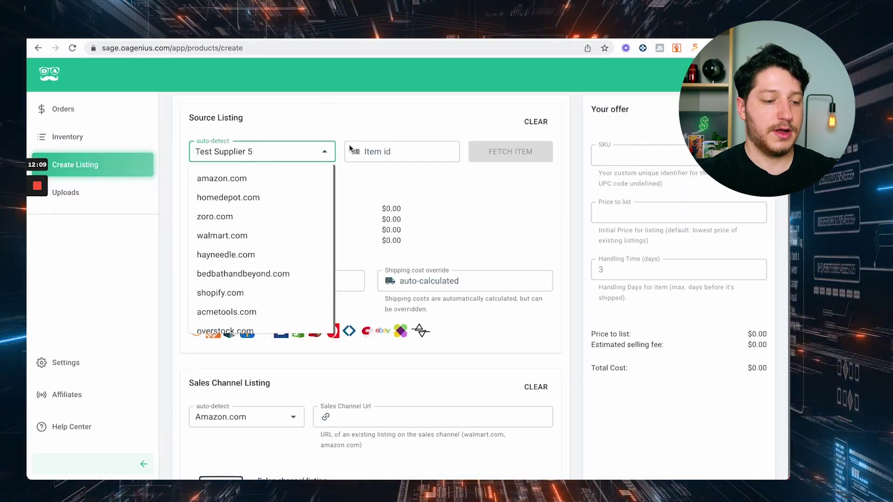
click(405, 154)
click(525, 156)
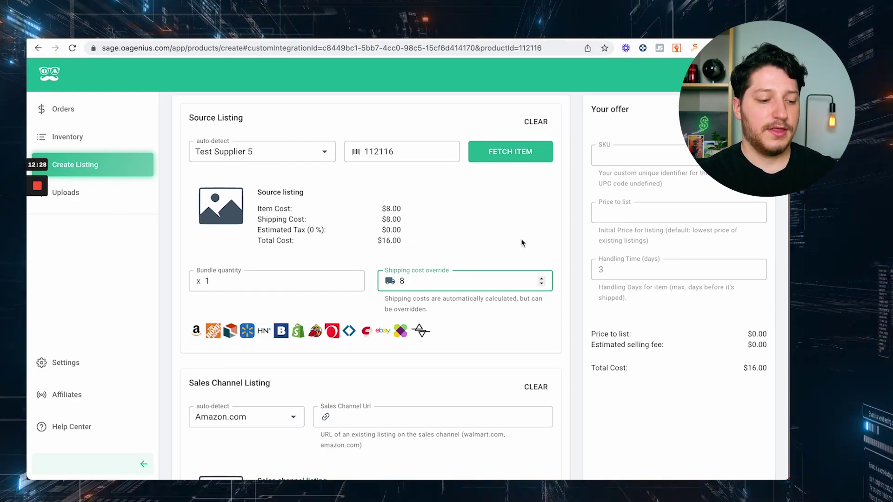
scroll(664, 400, down, 1)
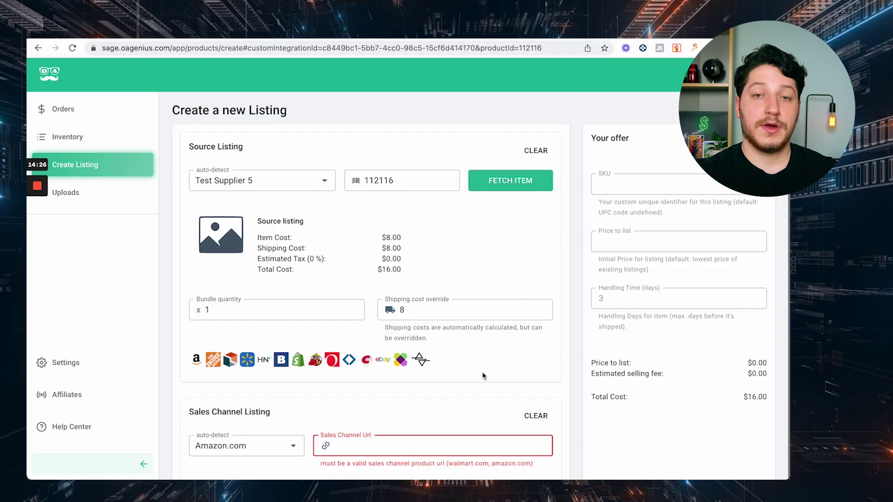
scroll(484, 376, down, 4)
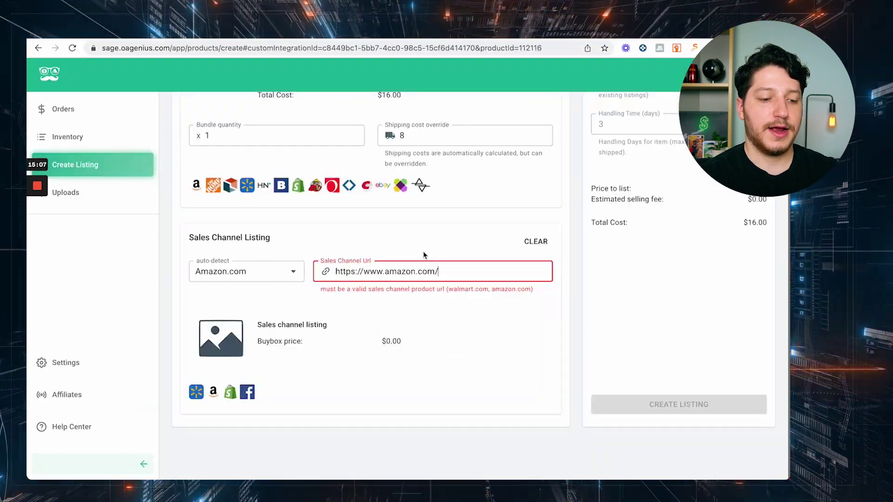
key(super+v)
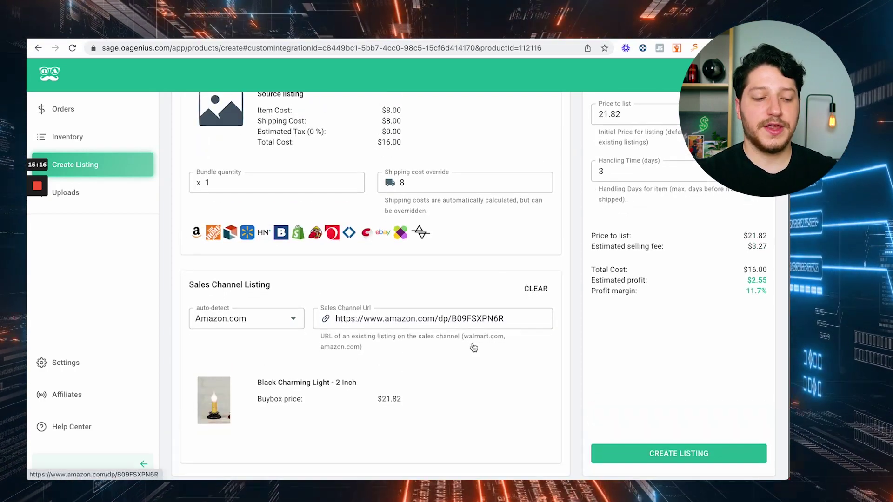
- Change the listing's SKU to 112116 and scroll down the Create Listing form
scroll(549, 358, up, 2)
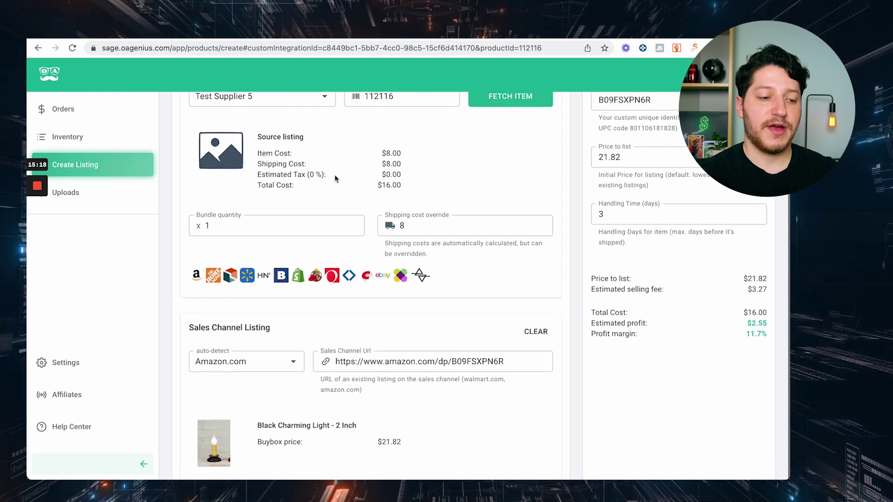
scroll(274, 147, up, 1)
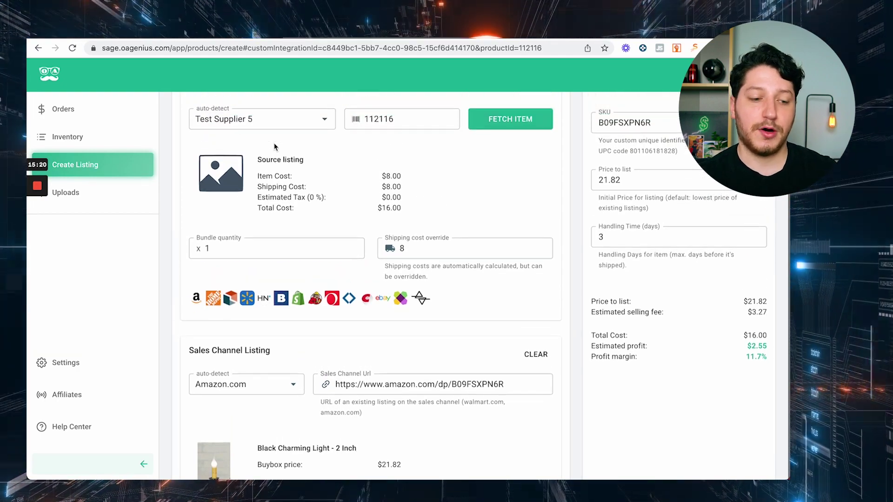
scroll(274, 147, down, 2)
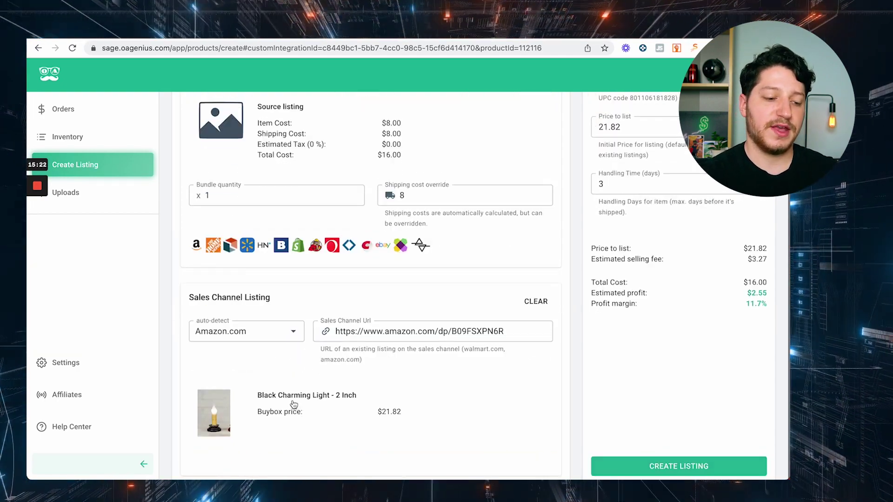
scroll(294, 404, down, 1)
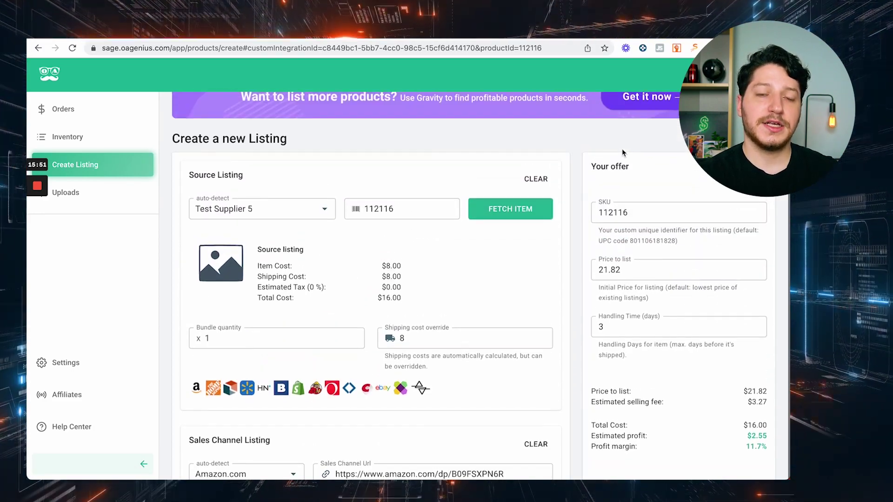
click(626, 188)
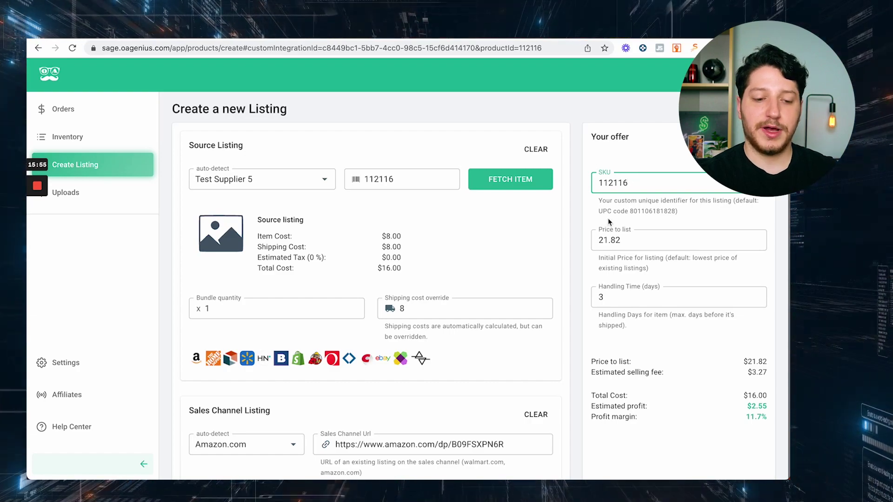
scroll(608, 222, down, 1)
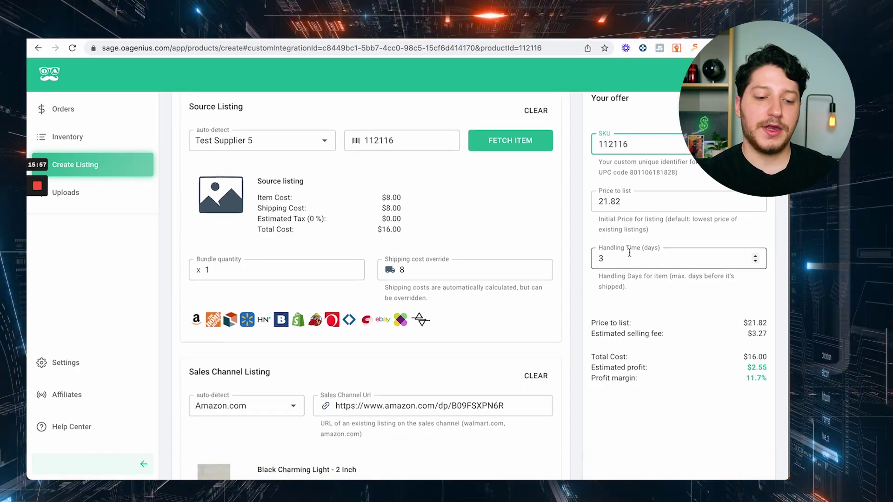
scroll(628, 225, down, 2)
scroll(660, 298, down, 2)
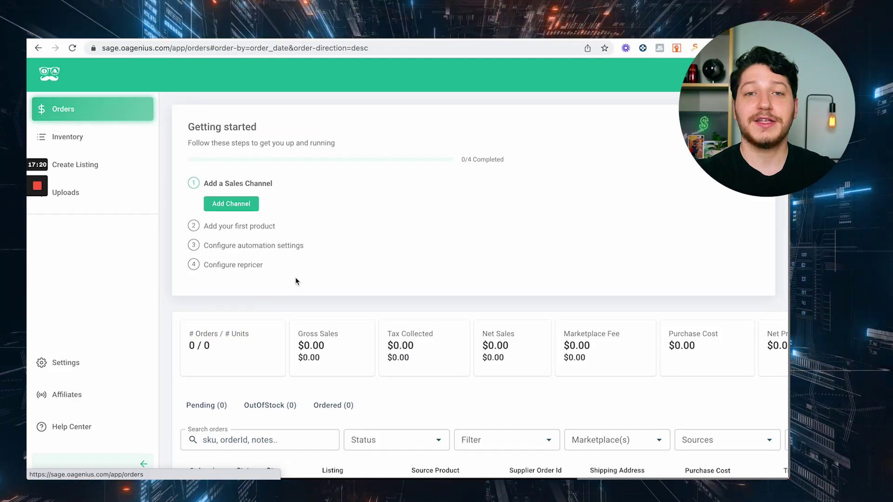
- Scroll the Orders page down and to the right to inspect the empty order list
scroll(295, 281, down, 3)
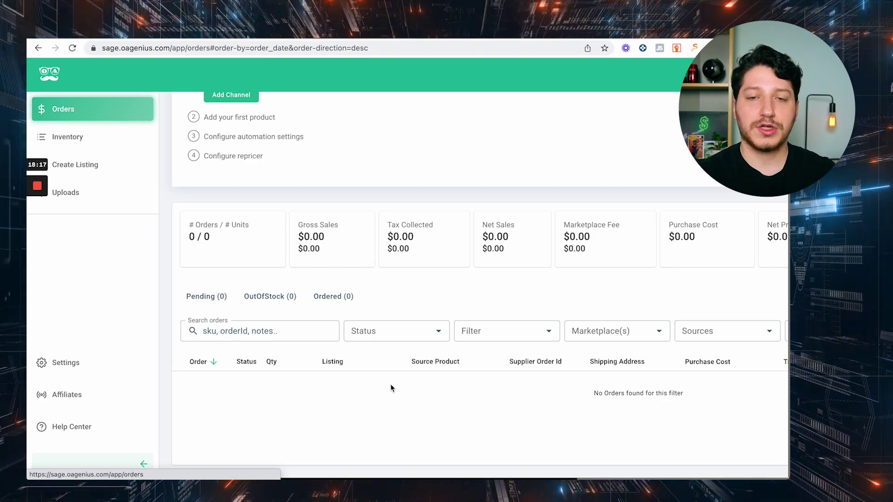
scroll(390, 384, right, 5)
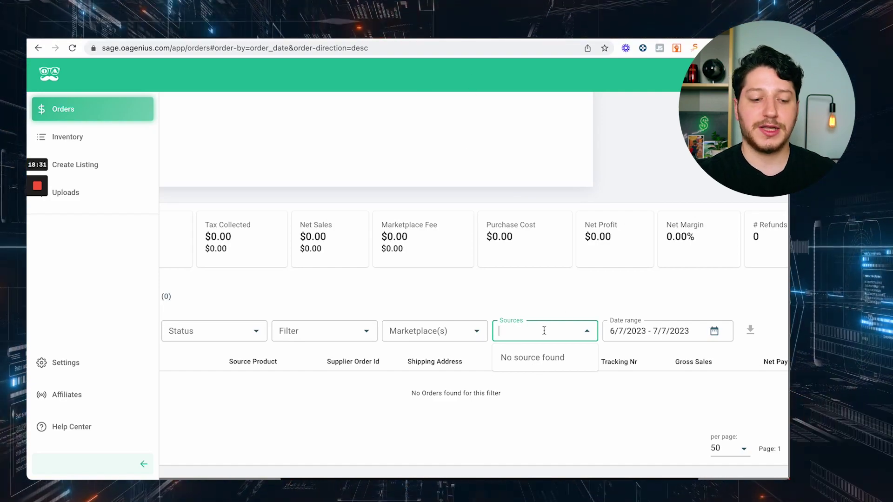
- Dismiss the empty order-sources list and choose Dark in the header's Theme selector
click(563, 303)
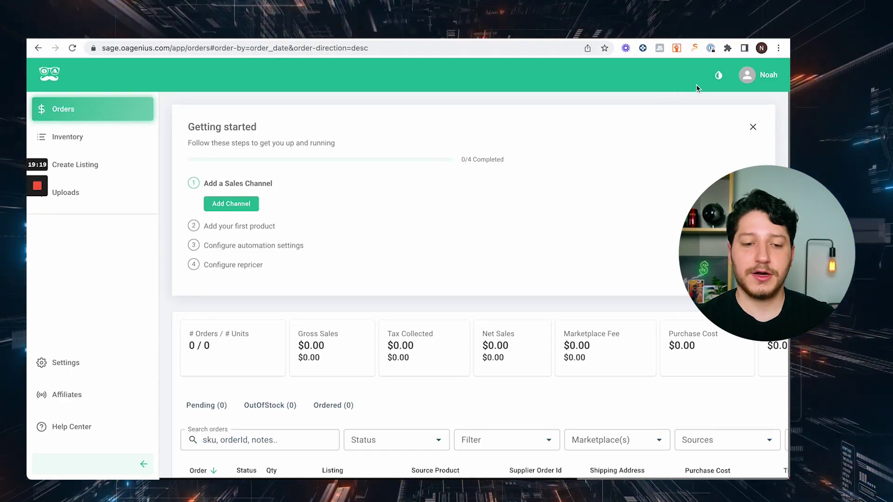
click(718, 76)
click(693, 130)
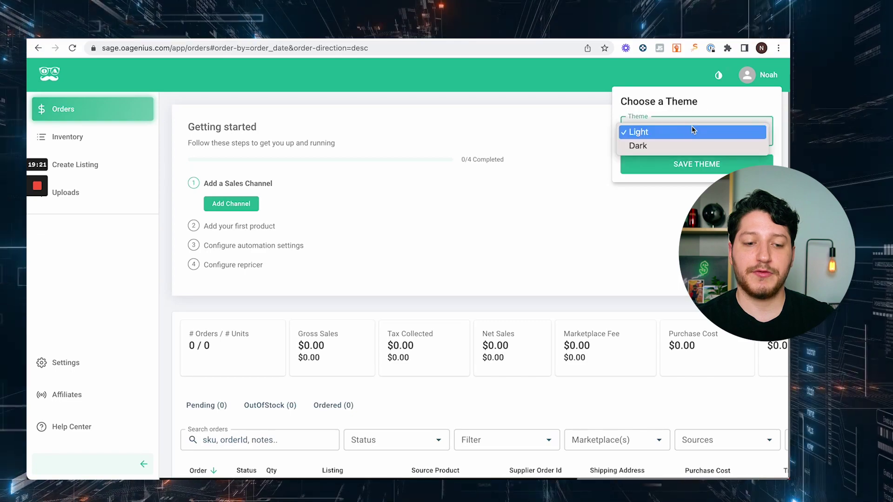
click(685, 144)
scroll(587, 238, down, 2)
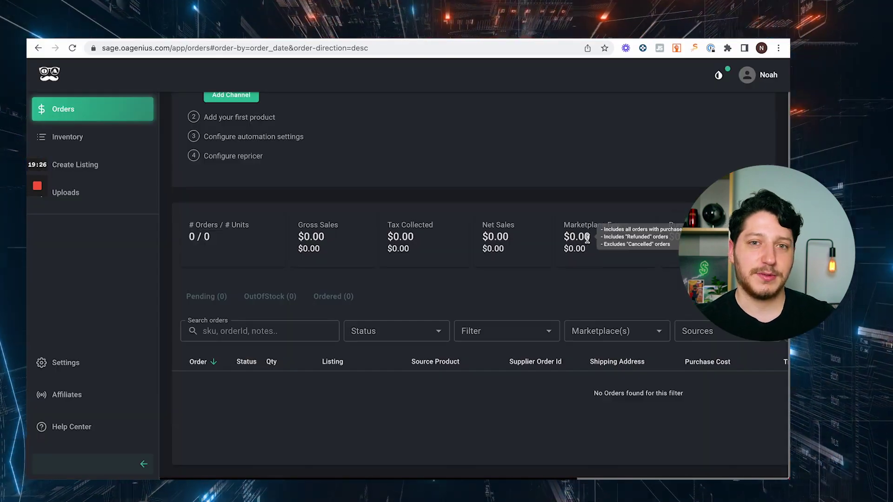